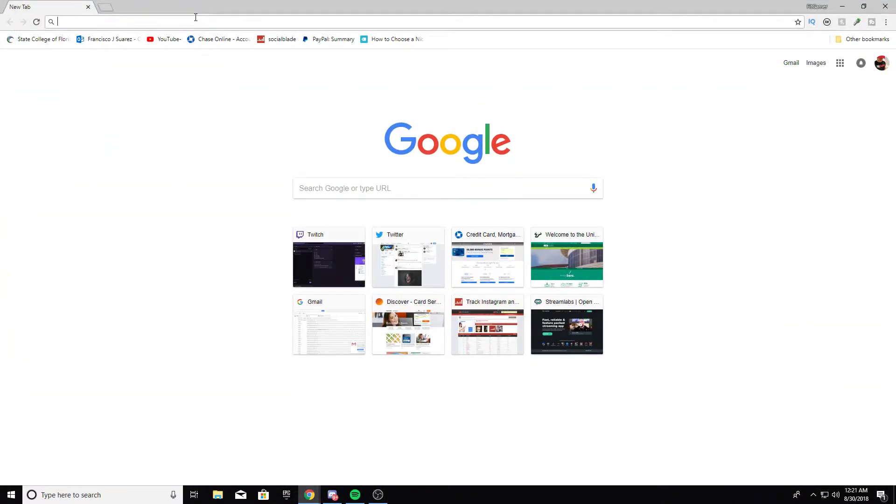
Step: Open Google from the address bar and search for 'obs project'
type("ob")
key("BackSpace")
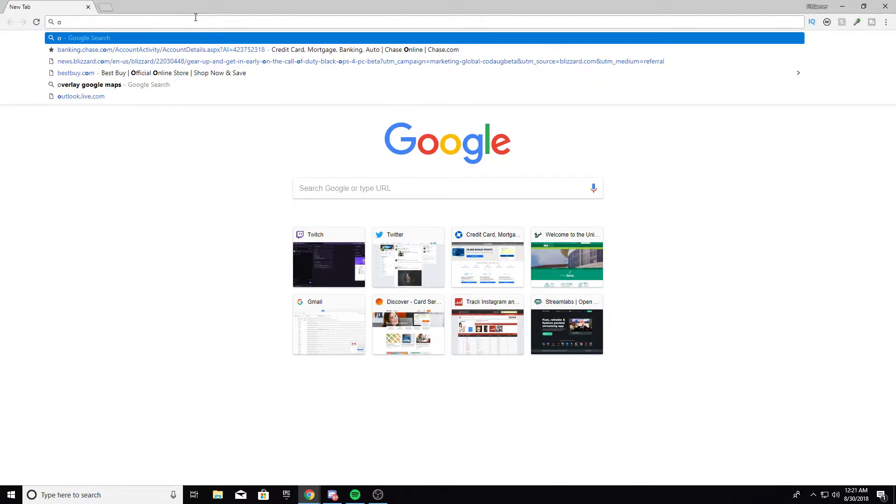
type("b")
key("BackSpace")
key("BackSpace")
type("goog")
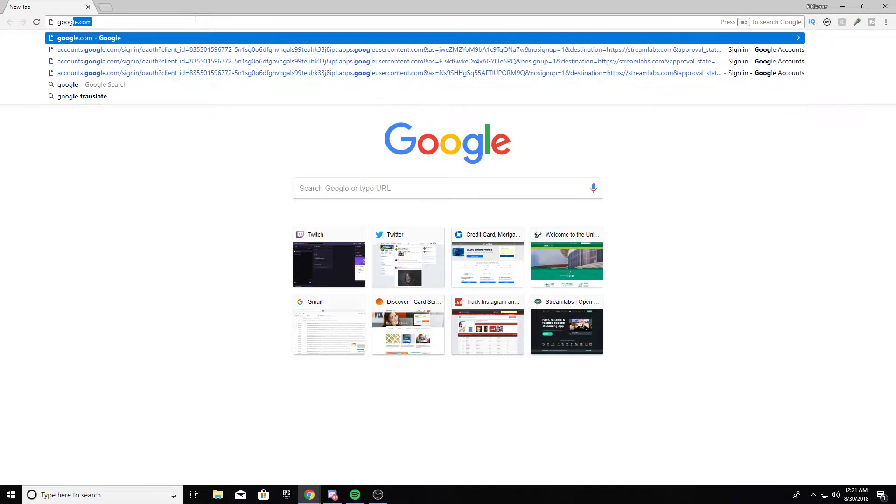
type("le.c")
key("Return")
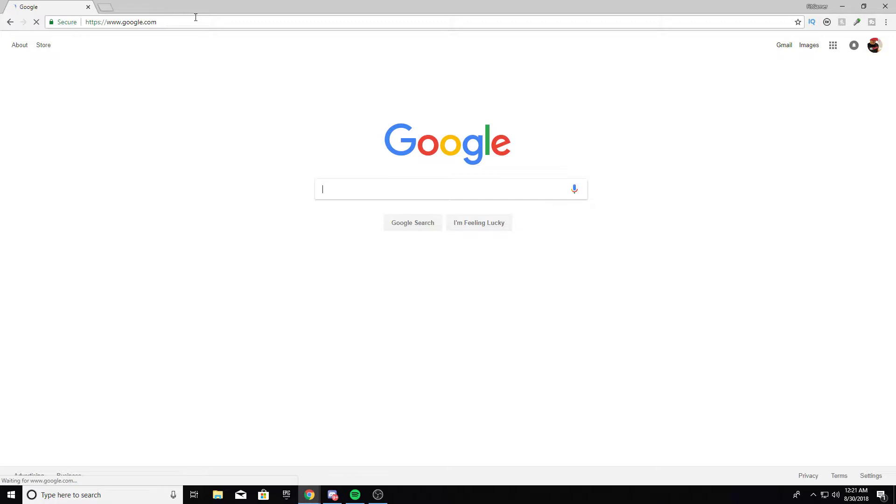
type("obs project")
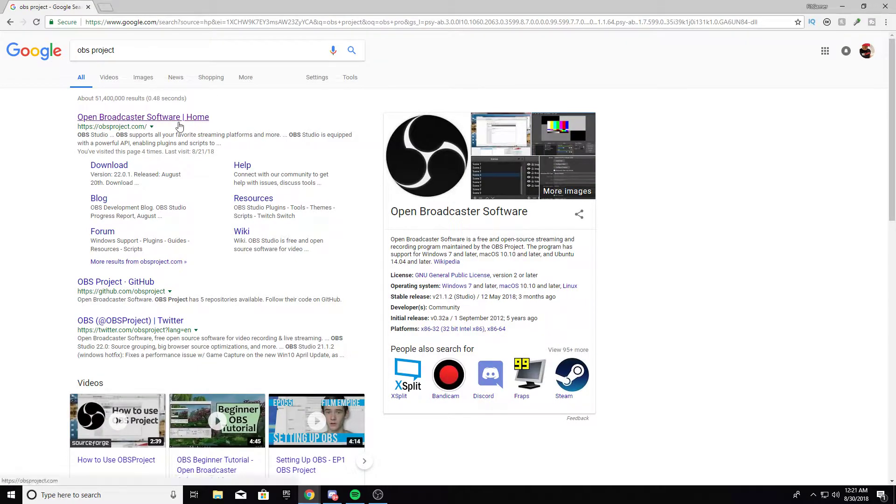
Step: Open the 'Open Broadcaster Software | Home' result, skim the page, then close Chrome
left_click(179, 122)
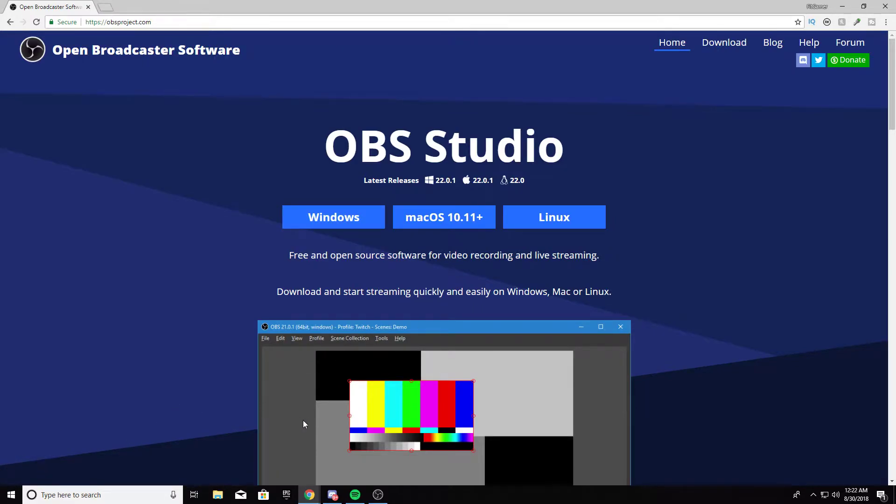
scroll(402, 345, "down", 4)
scroll(516, 270, "down", 9)
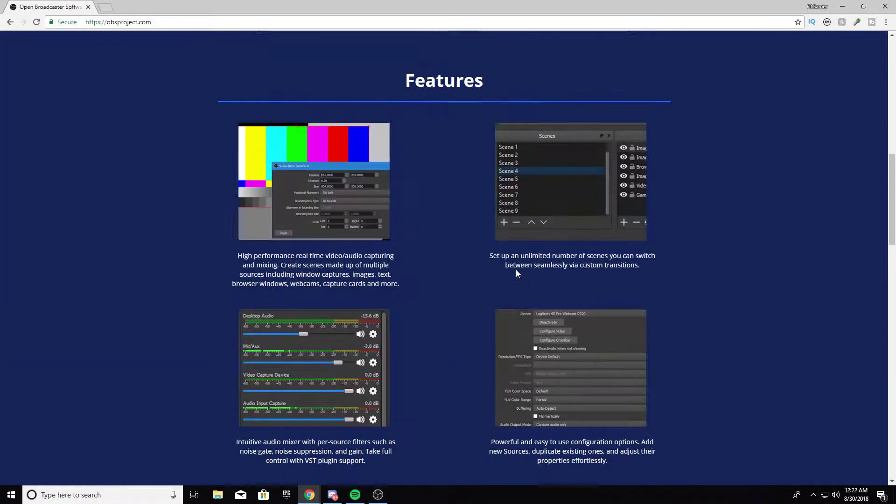
scroll(516, 261, "up", 5)
left_click(883, 6)
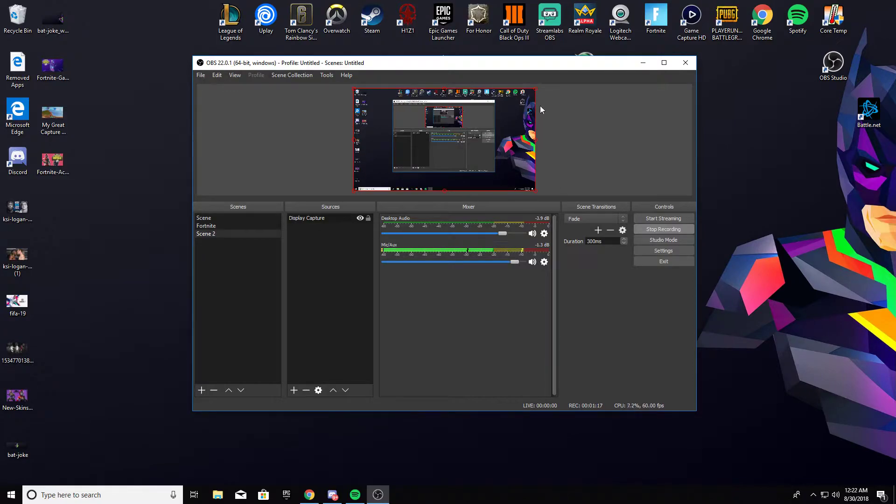
Step: Show the list of source types that can be added to Scene 2
left_click(294, 391)
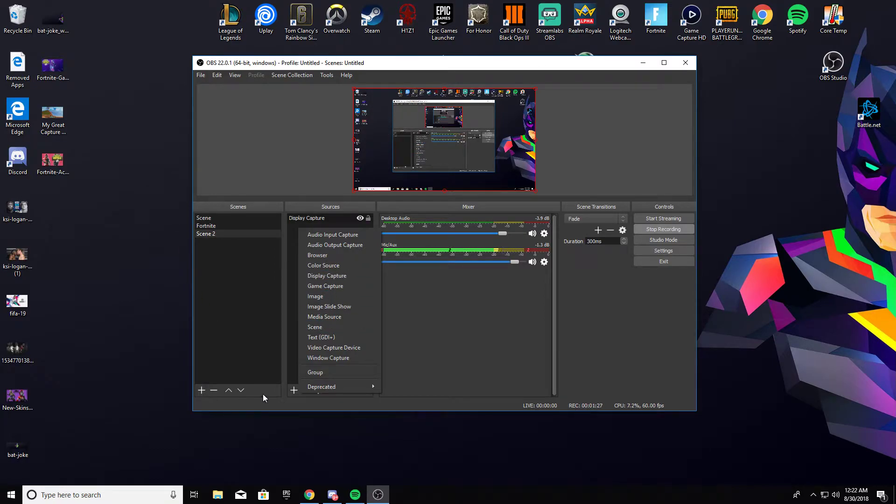
left_click(265, 121)
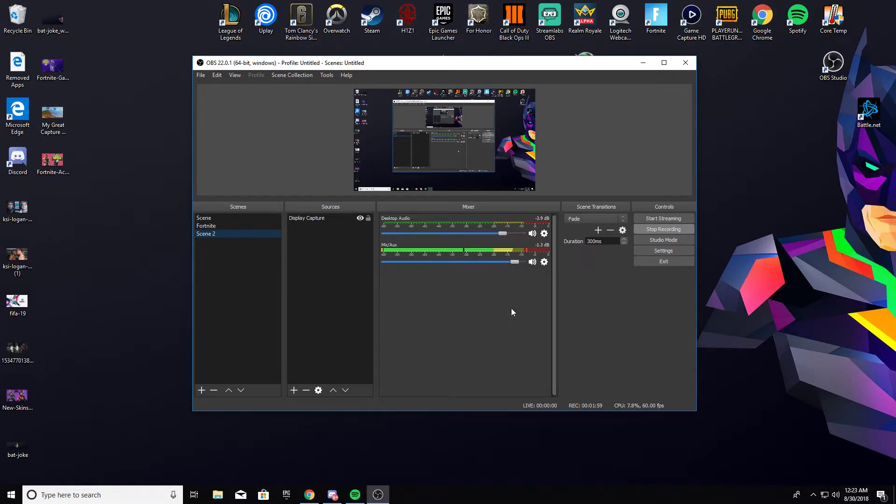
Step: Create a new Video Capture Device source in Scene 2
left_click(293, 391)
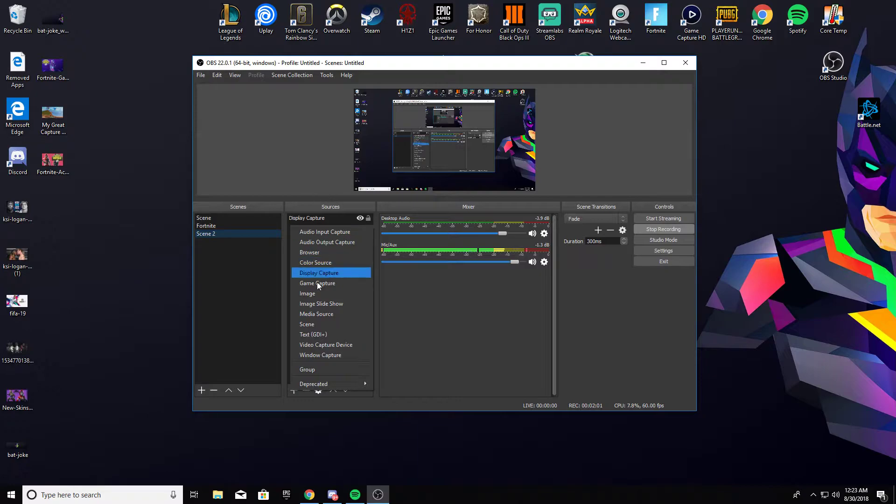
left_click(322, 345)
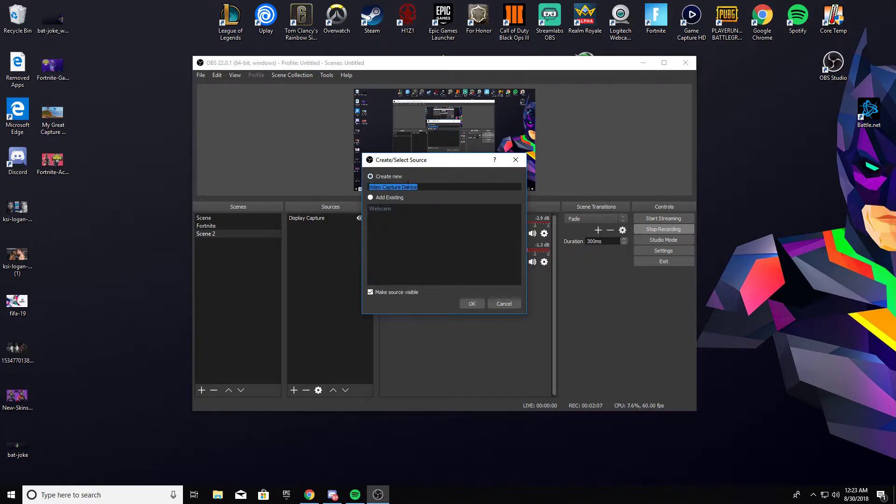
left_click(481, 303)
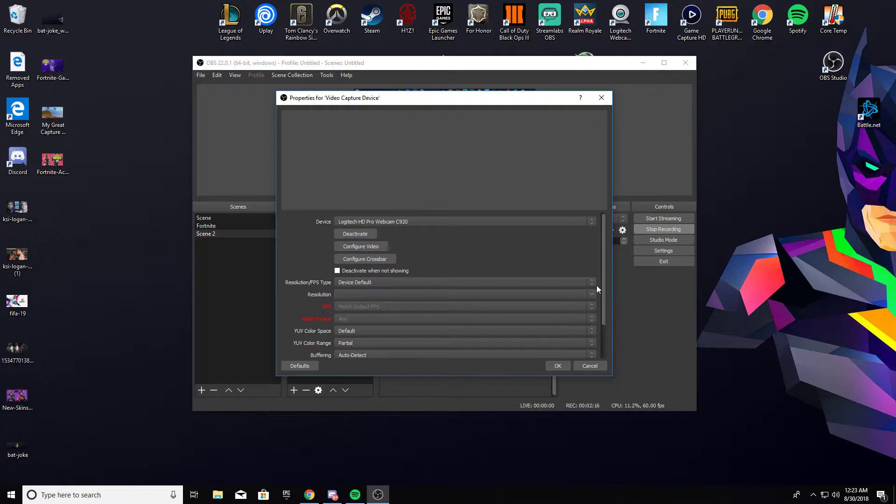
Step: Set the webcam to Custom resolution 1920x1080 at 30 FPS and close its properties
left_click(593, 283)
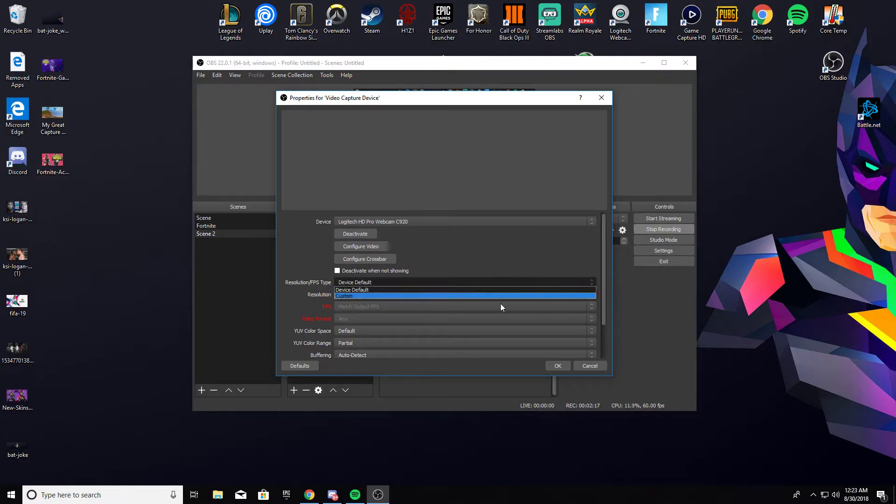
left_click(499, 295)
left_click(592, 294)
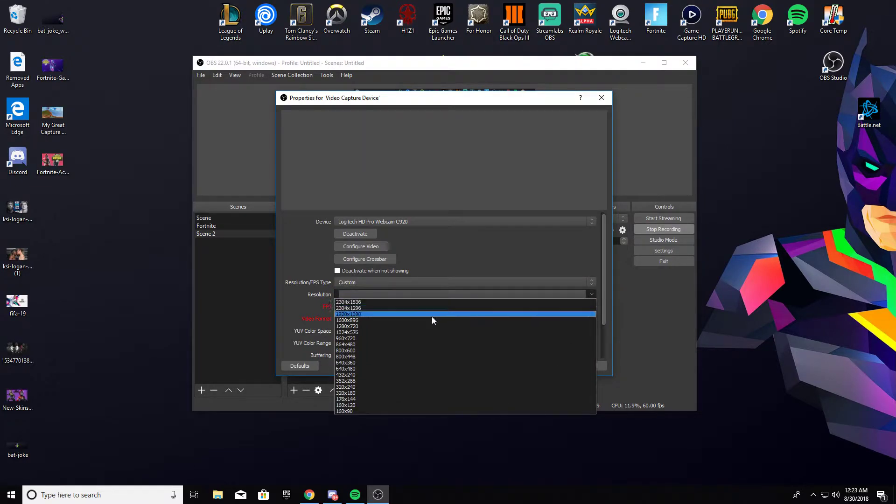
left_click(427, 313)
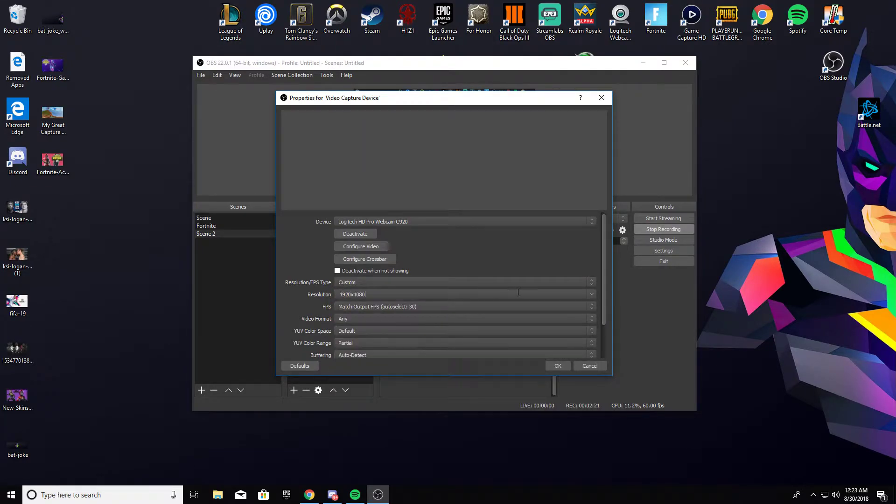
left_click(591, 306)
left_click(488, 327)
left_click(602, 98)
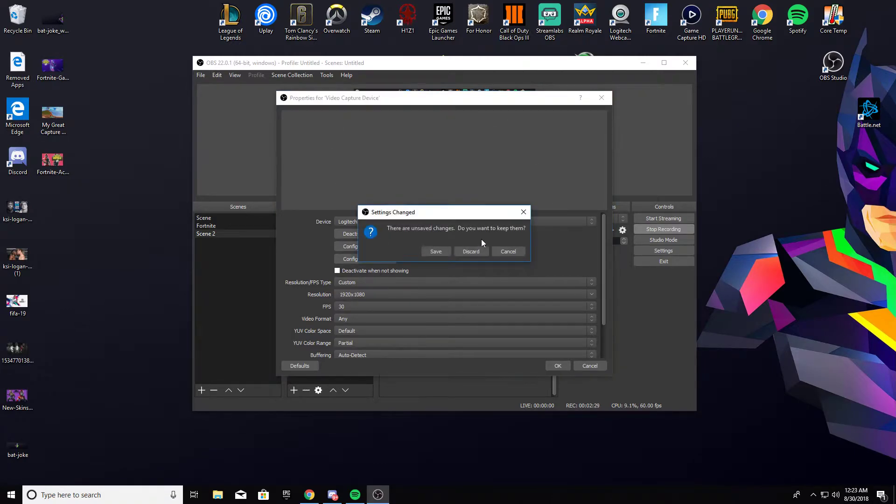
Step: Dismiss the unsaved prompt, delete the Video Capture Device source, and add a fresh video capture device
left_click(471, 251)
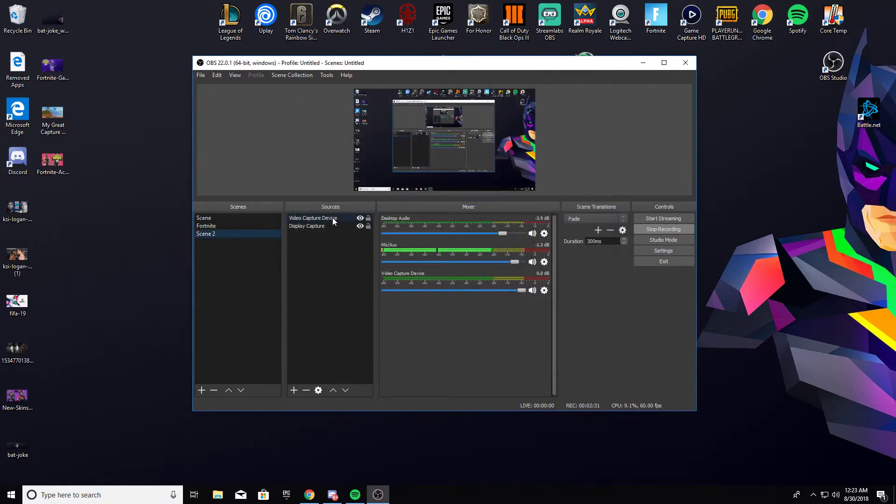
left_click(320, 218)
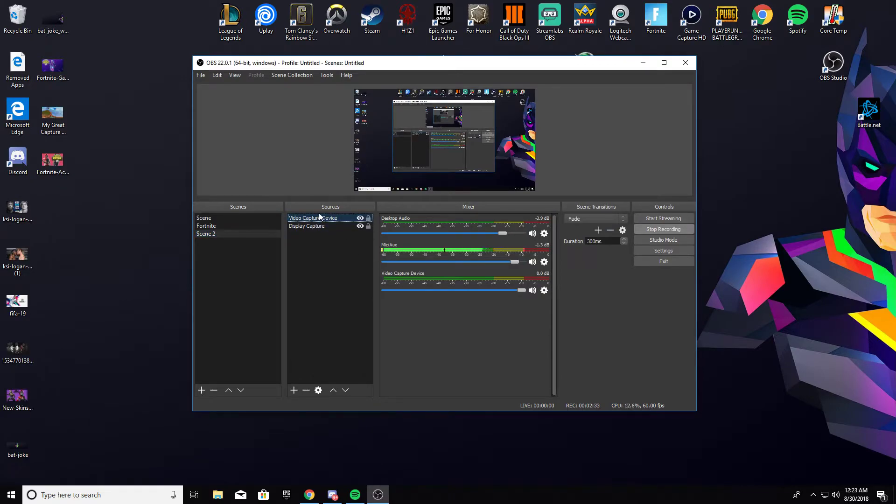
right_click(332, 219)
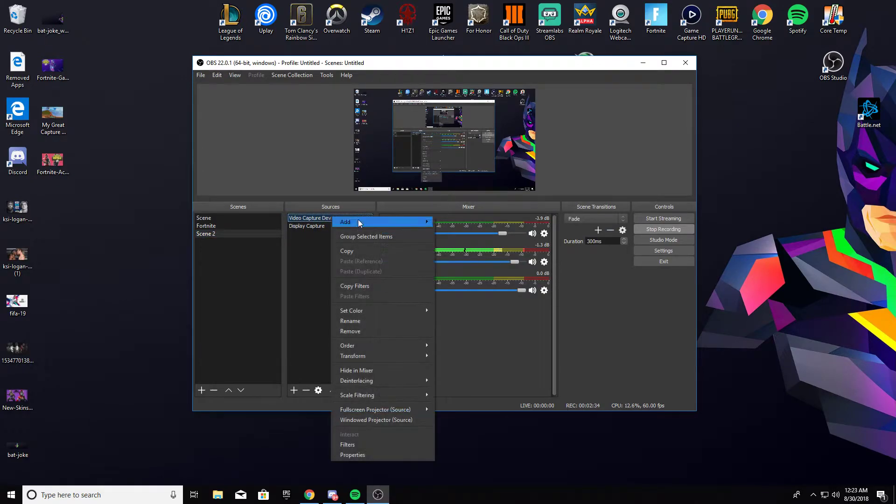
left_click(359, 330)
left_click(483, 251)
left_click(293, 390)
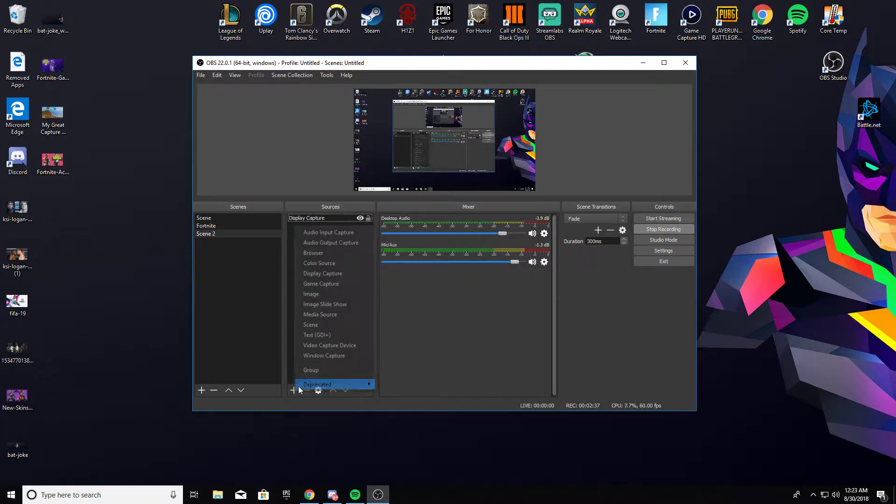
left_click(331, 345)
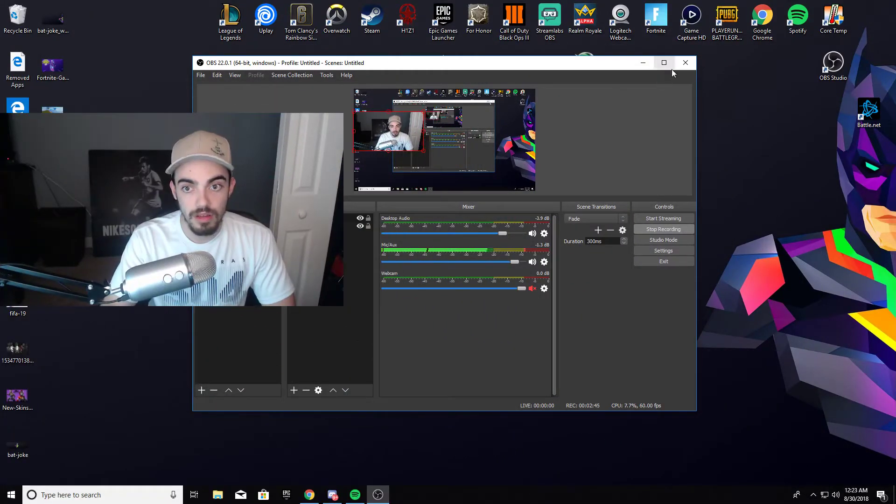
Step: Maximize OBS and drag the webcam overlay to the preview's bottom-left corner
key("super+Up")
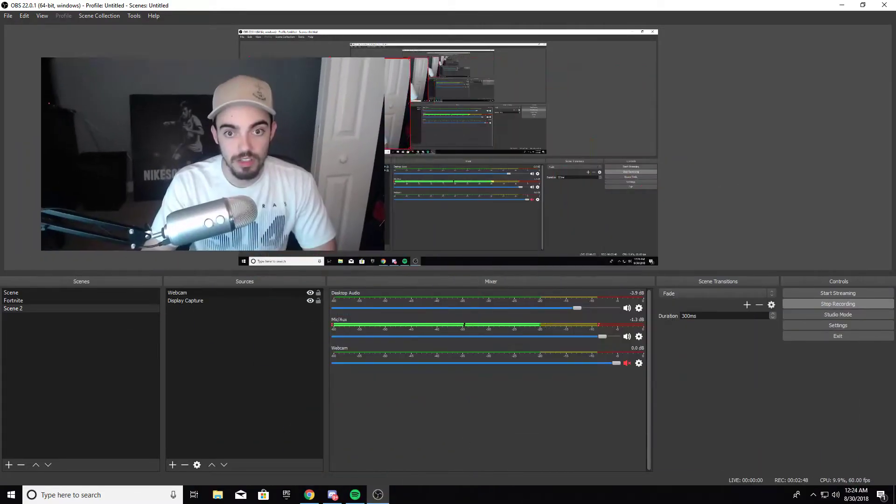
left_click_drag(353, 103, 347, 212)
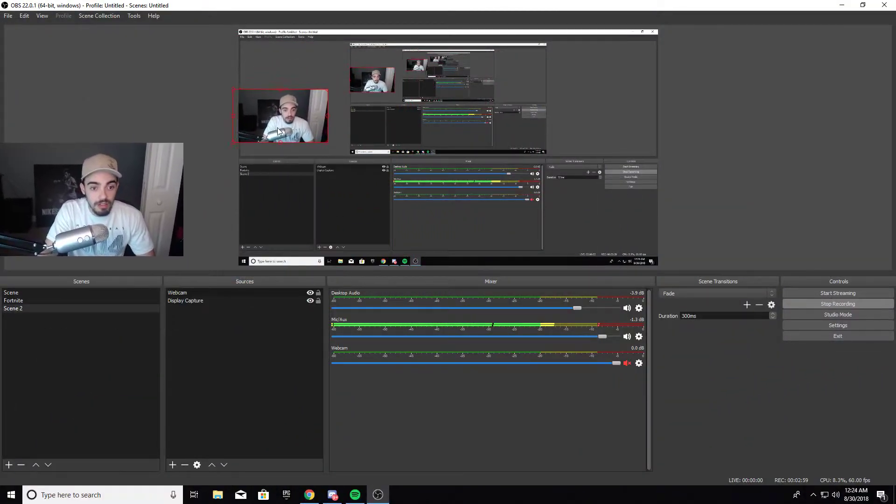
left_click_drag(294, 160, 294, 241)
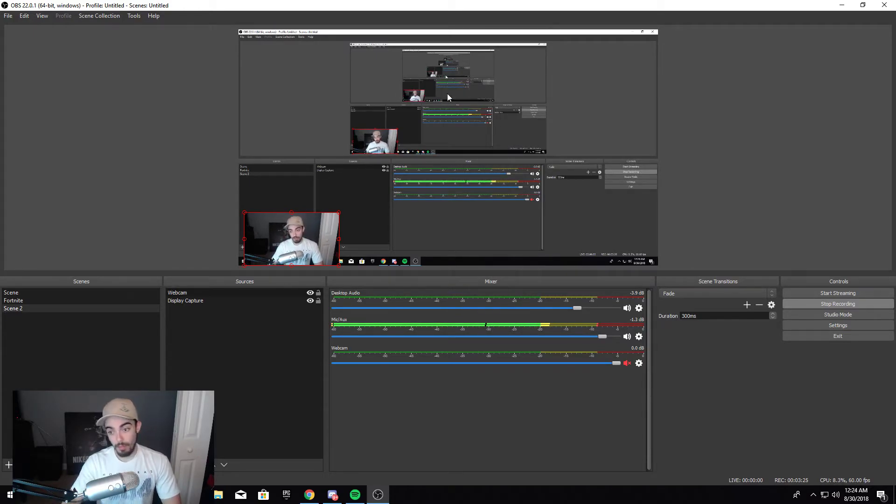
Step: In Settings > General, try the Default theme, then switch the interface back to Dark
left_click(845, 325)
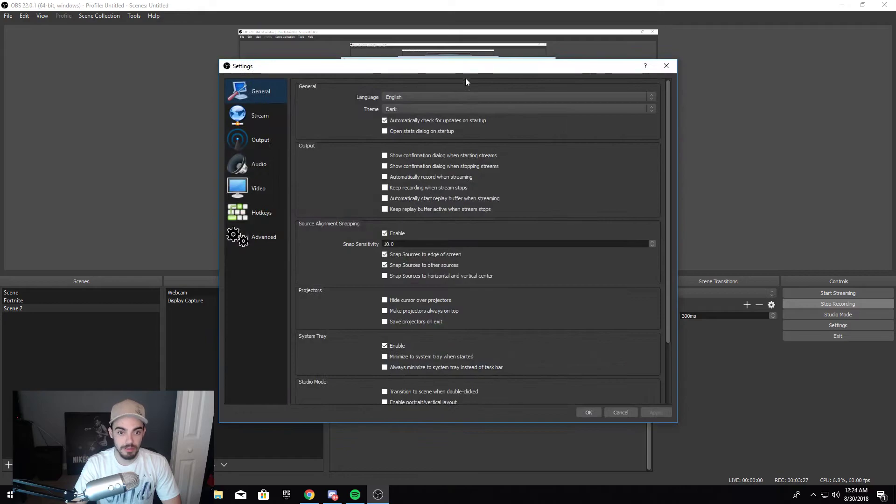
left_click_drag(467, 67, 477, 41)
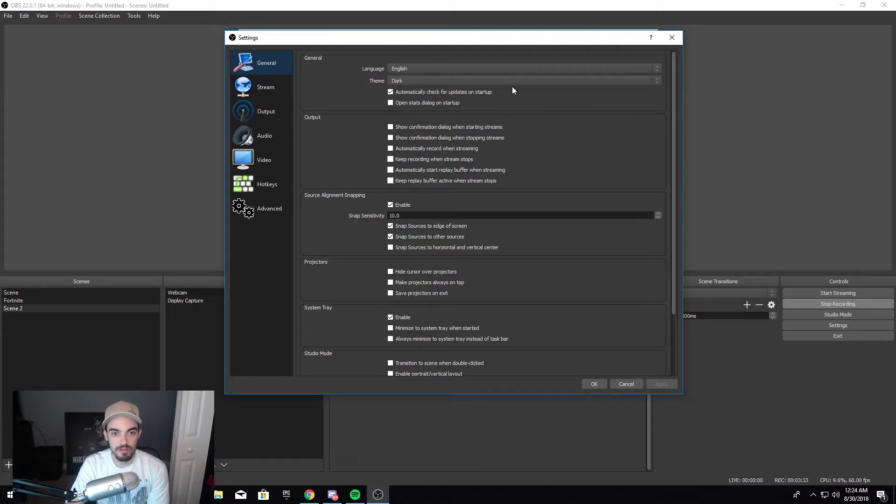
left_click(499, 82)
left_click(465, 102)
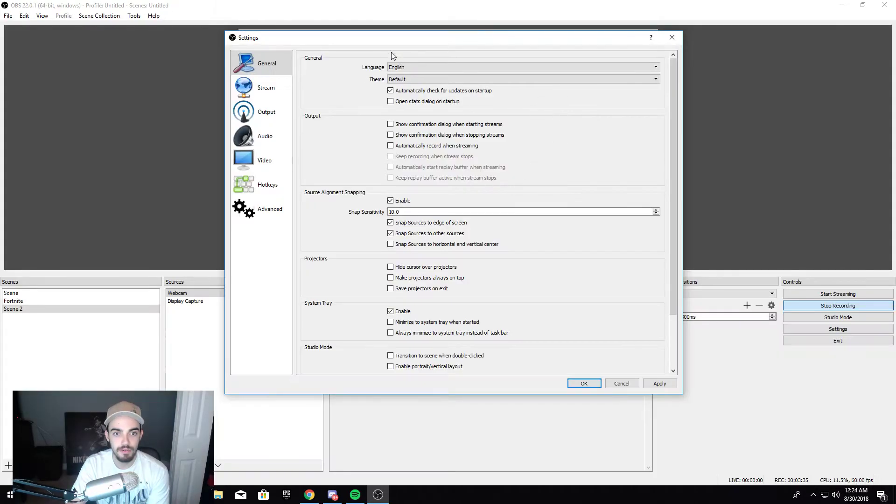
left_click(656, 82)
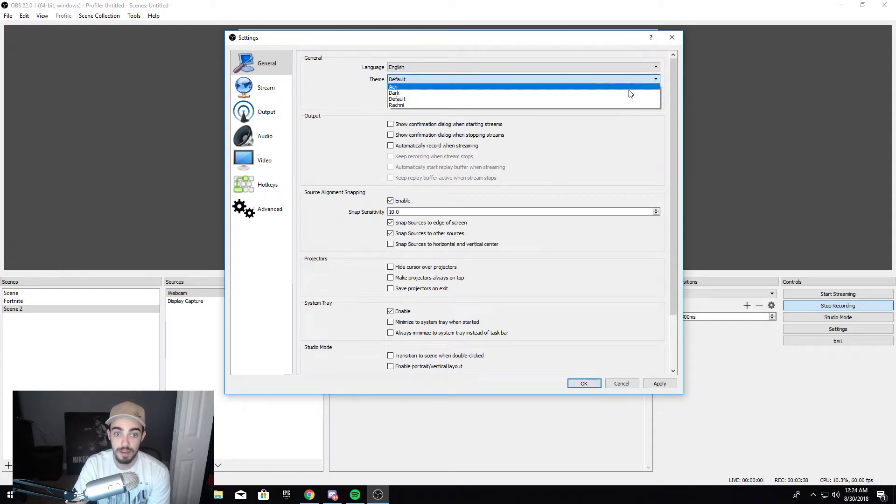
left_click(538, 93)
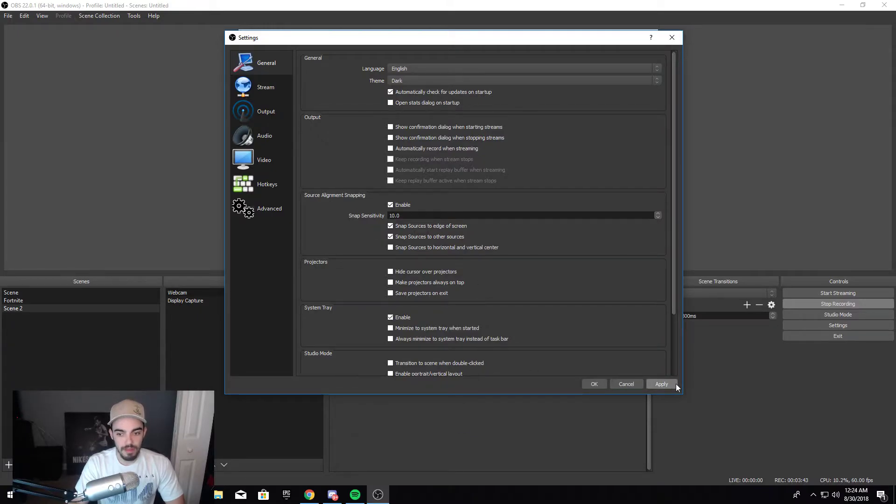
Step: Apply the theme, then verify Stream settings: Streaming Services, Twitch, Miami server, and the stream key
left_click(663, 384)
left_click(276, 90)
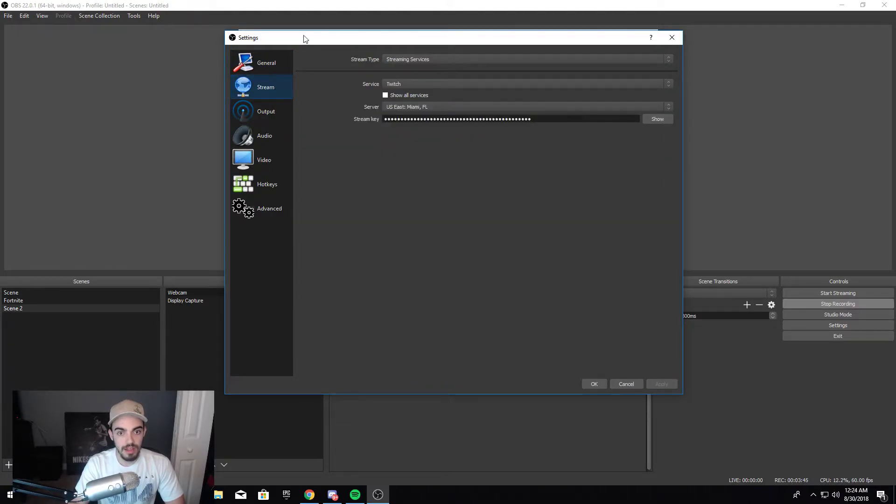
left_click(427, 59)
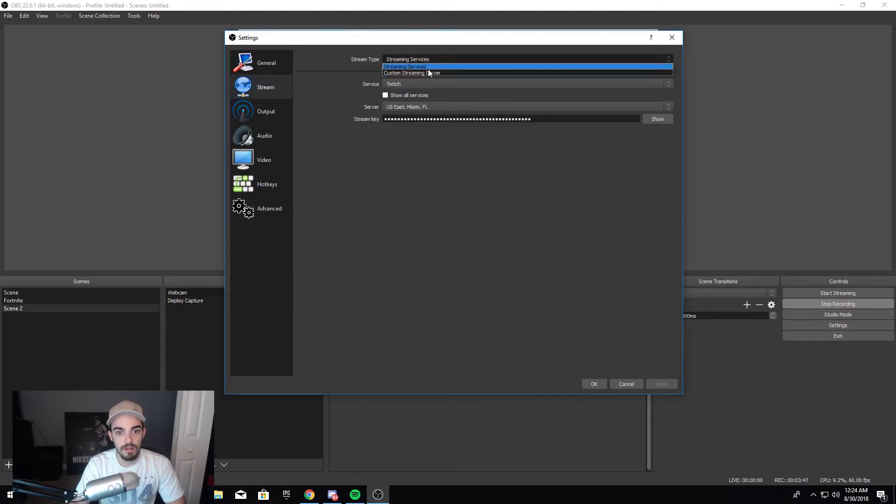
left_click(428, 64)
left_click(432, 85)
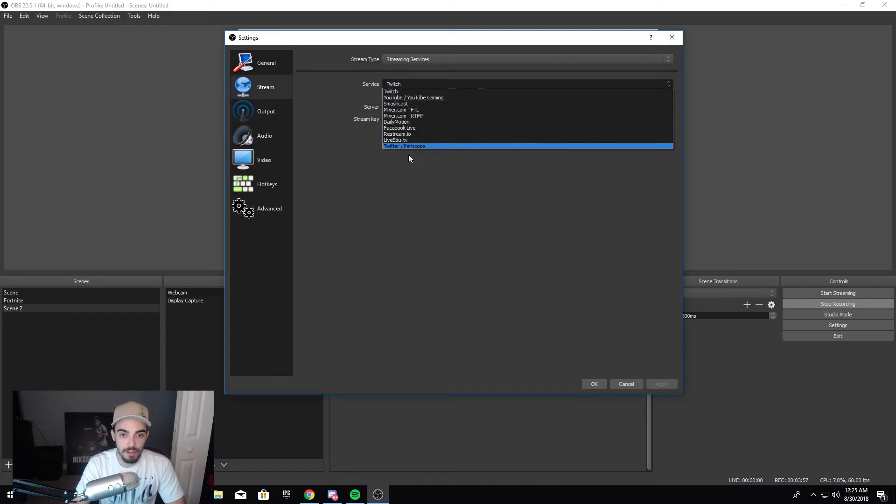
left_click(401, 92)
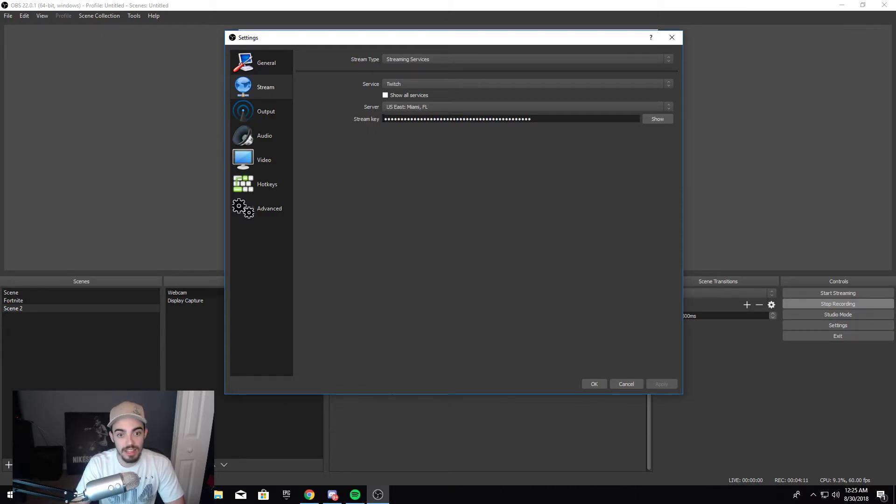
left_click_drag(384, 120, 558, 125)
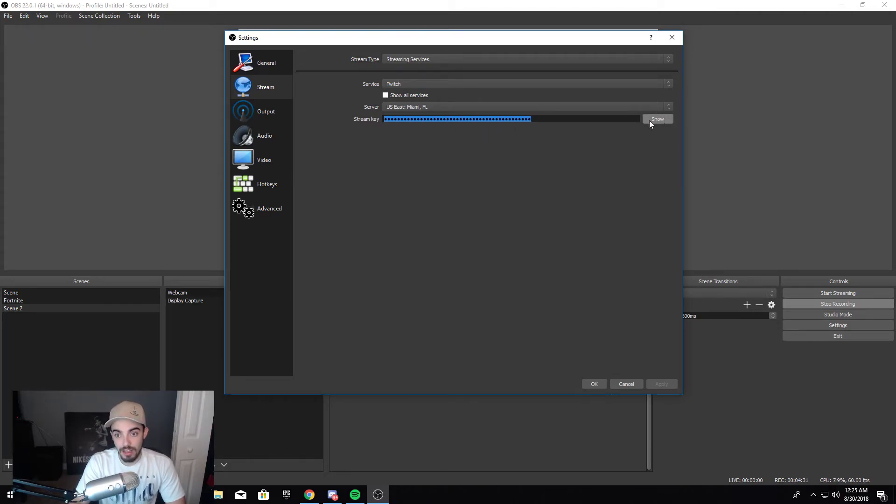
left_click(475, 166)
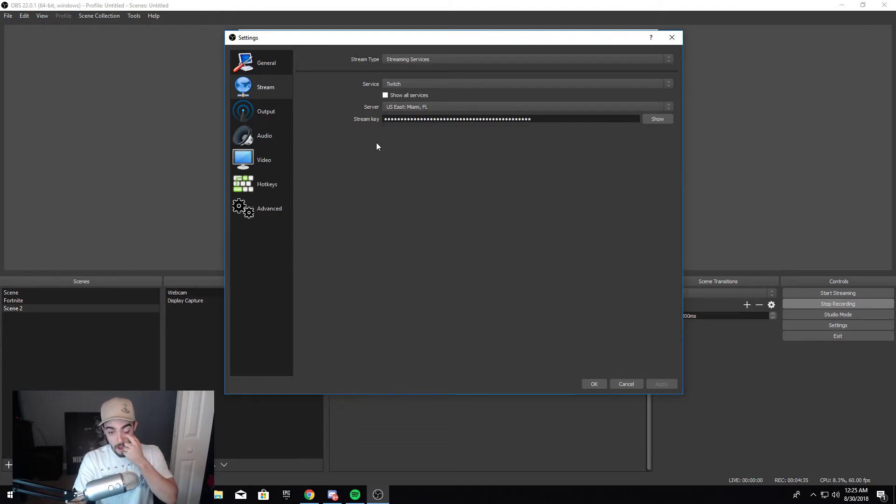
Step: On the Output page, change the streaming bitrate from 35000 to 3500
left_click(271, 112)
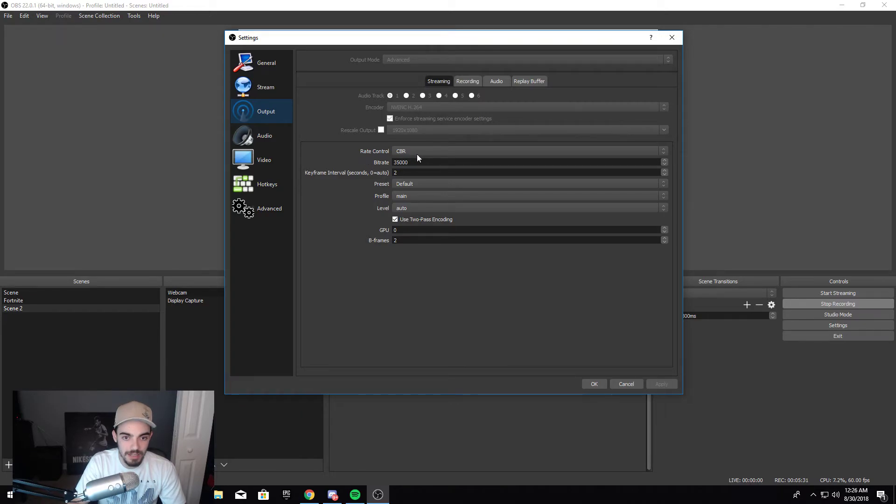
left_click(417, 162)
key("BackSpace")
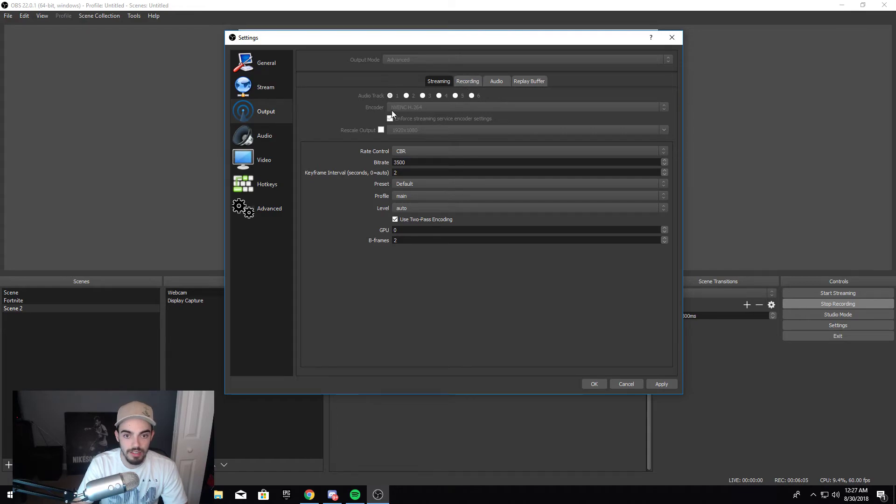
Step: Check the Recording, Audio and Replay Buffer output tabs, then go to the Audio settings page
left_click(477, 82)
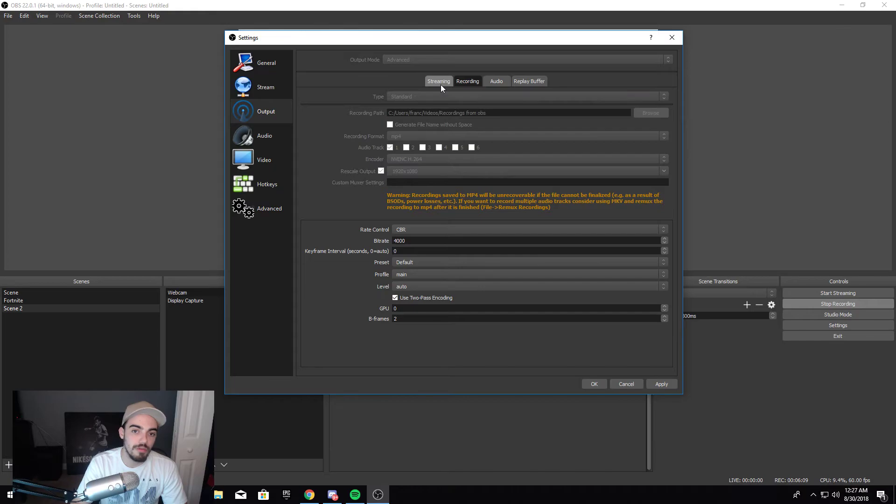
left_click(497, 83)
left_click(521, 82)
scroll(467, 84, "up", 1)
left_click(522, 82)
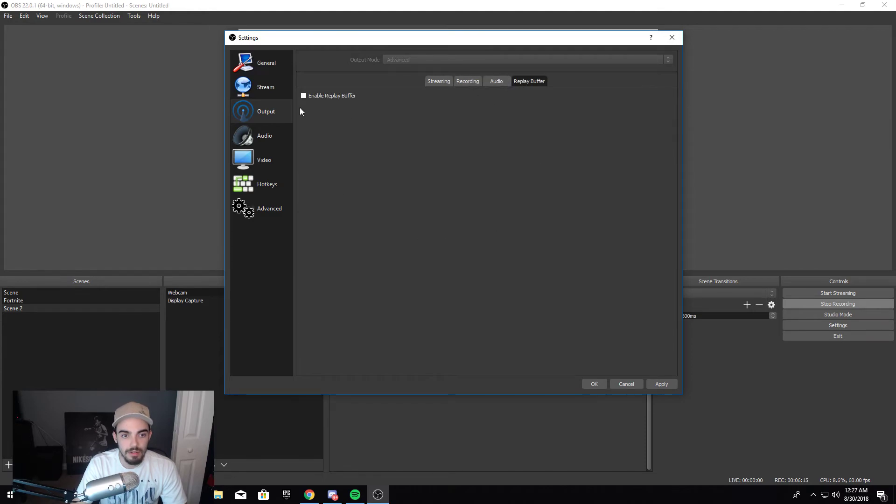
left_click(260, 142)
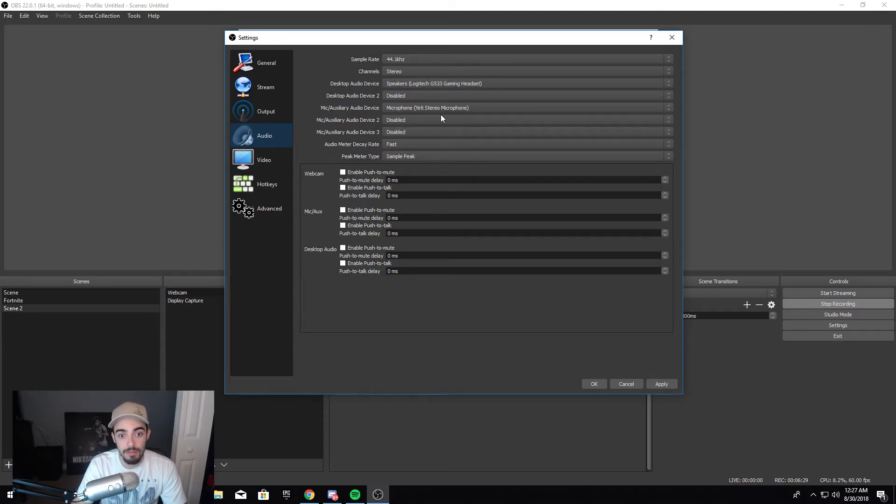
Step: Review the Video, Hotkeys and Advanced settings pages in turn
left_click(253, 164)
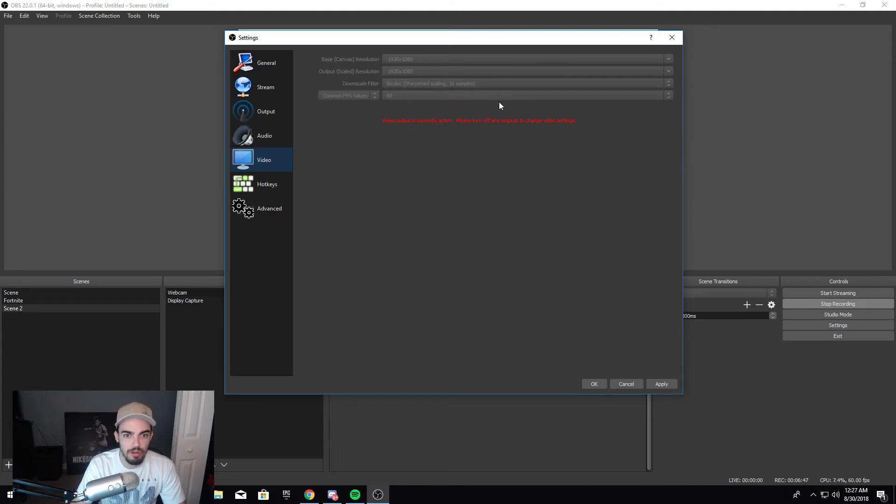
left_click(273, 191)
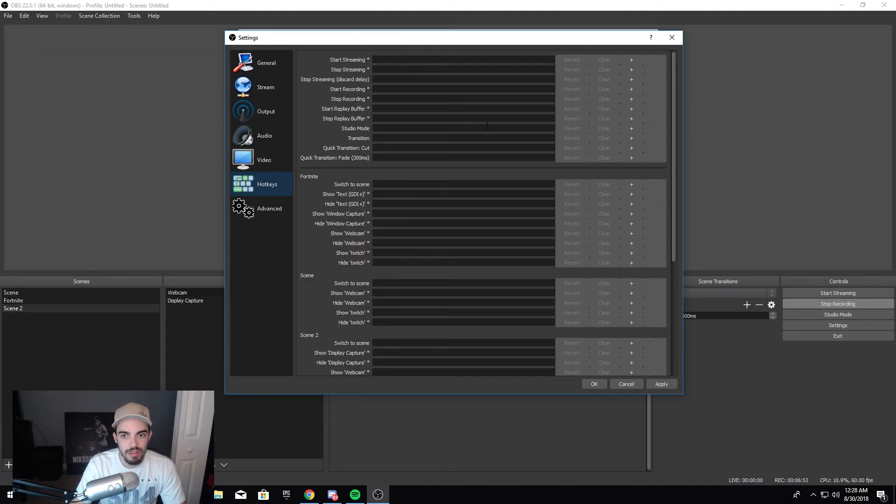
left_click(274, 217)
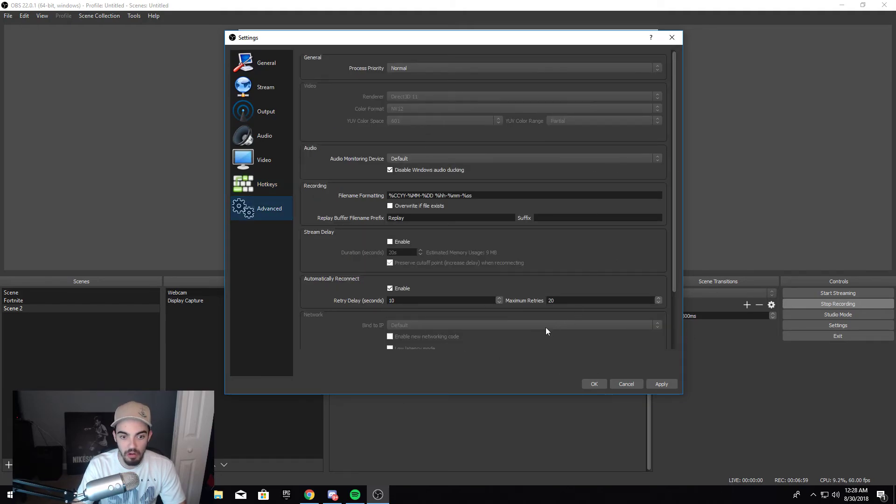
Step: Save and close Settings, move the webcam overlay up-left and enlarge it slightly, then re-maximize the window
left_click(274, 65)
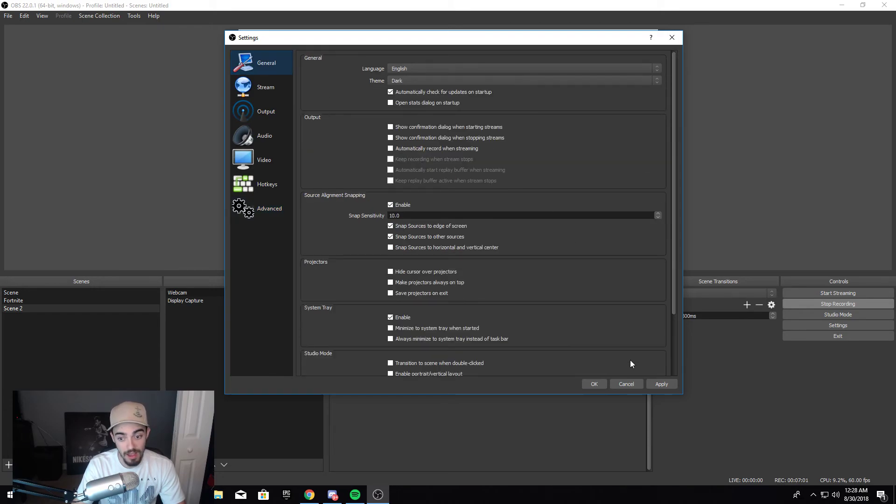
left_click(594, 384)
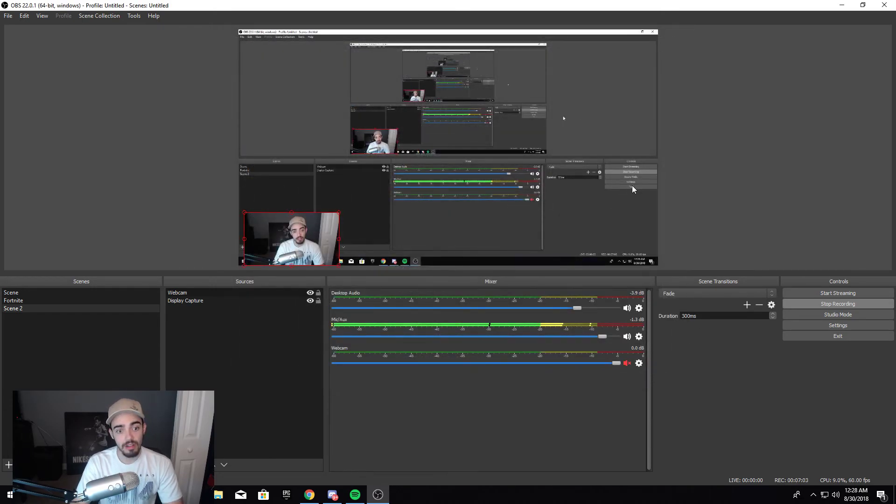
left_click_drag(293, 232, 287, 142)
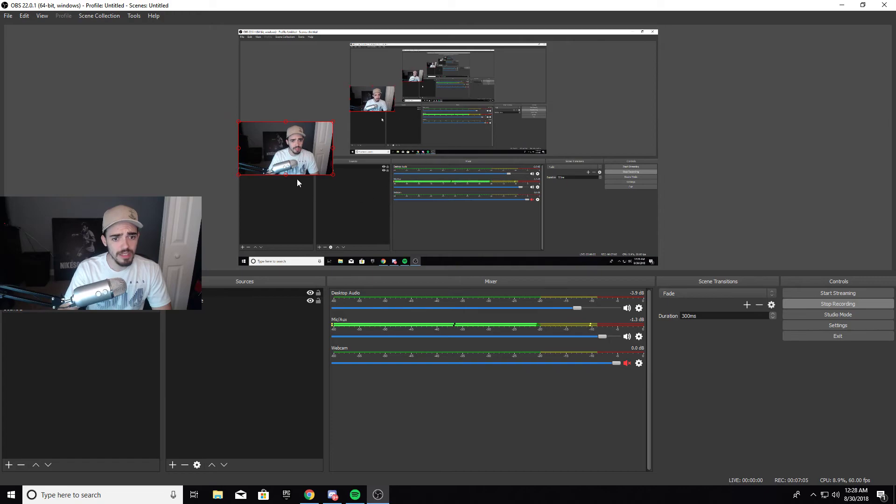
left_click_drag(332, 174, 350, 184)
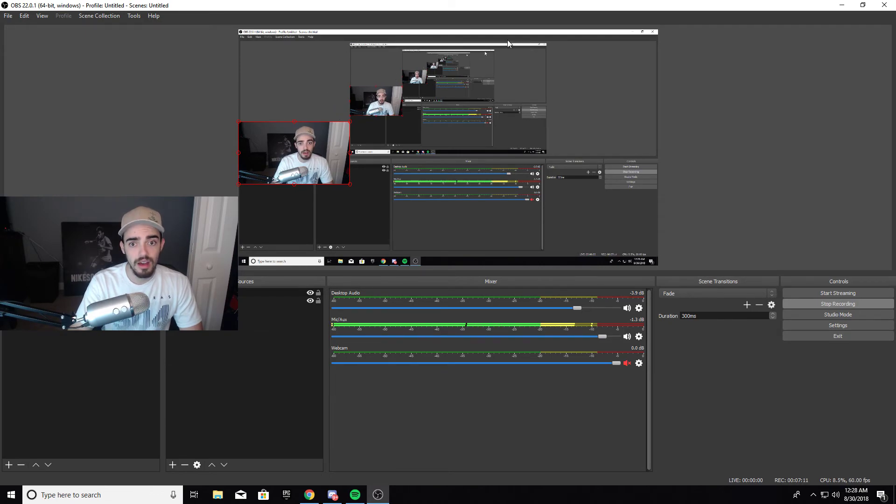
left_click_drag(480, 6, 407, 131)
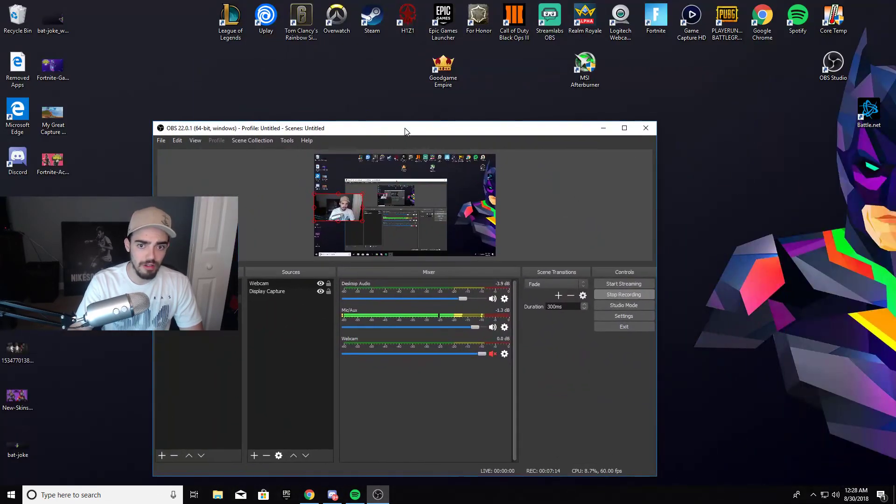
double_click(455, 131)
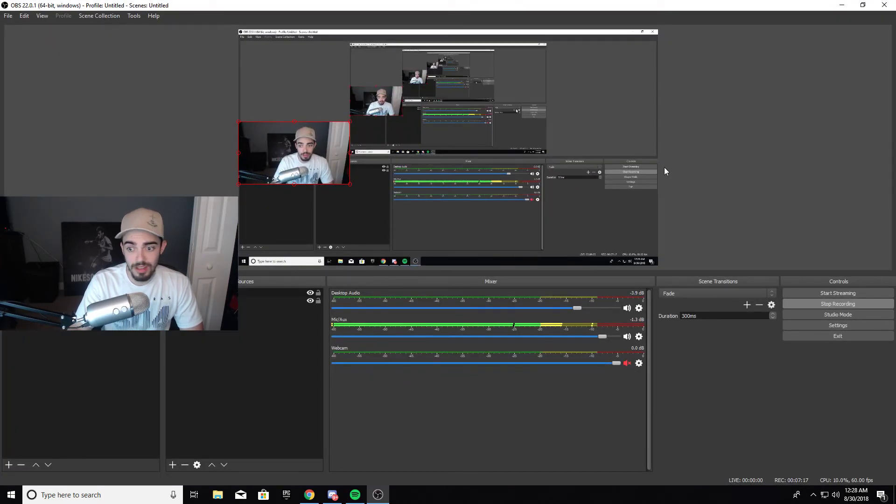